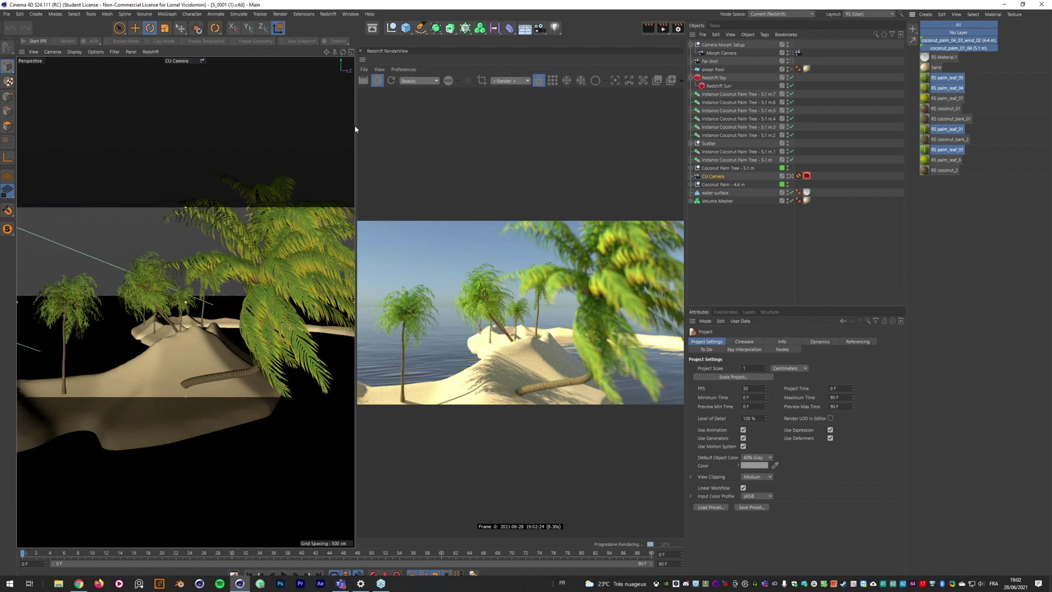
Widen the Redshift RenderView by moving the viewport divider to the left
drag(356, 126, 155, 120)
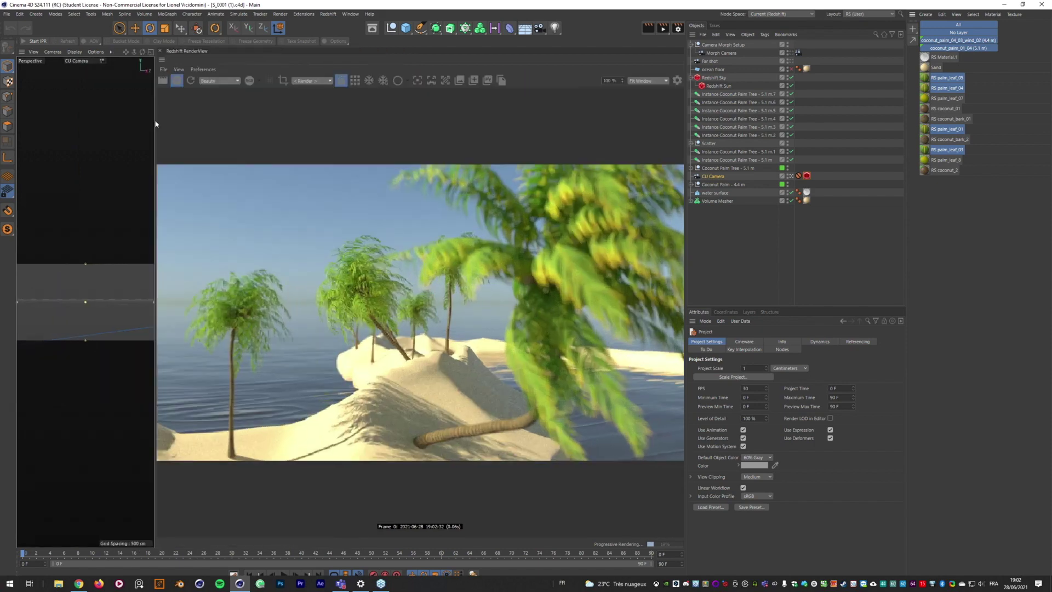
Show the RenderView post-effects, re-render, and set the Color Management View to ACES 1.0 SDR-video
click(677, 80)
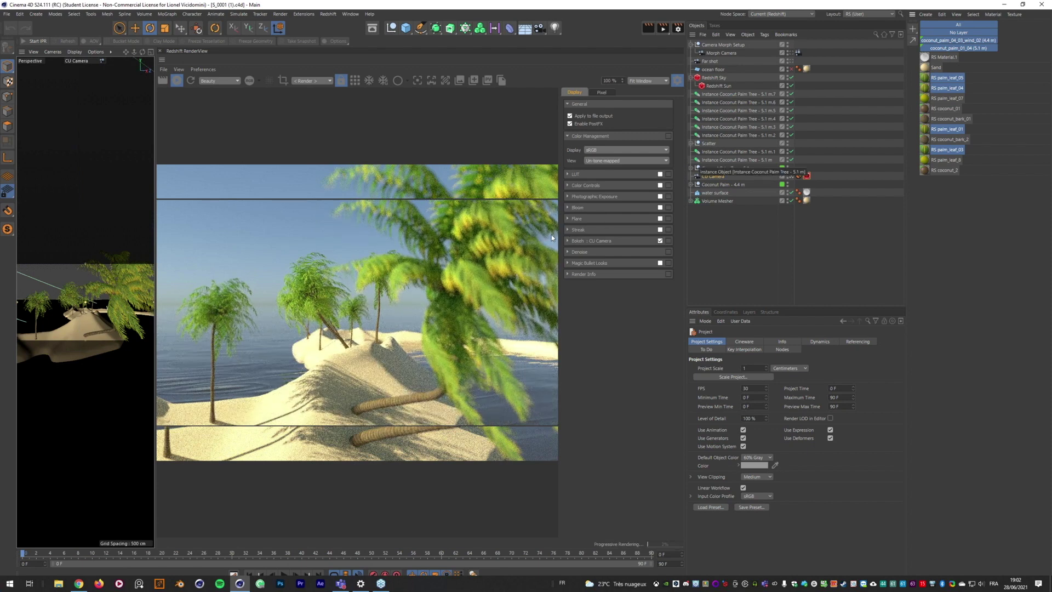
click(190, 82)
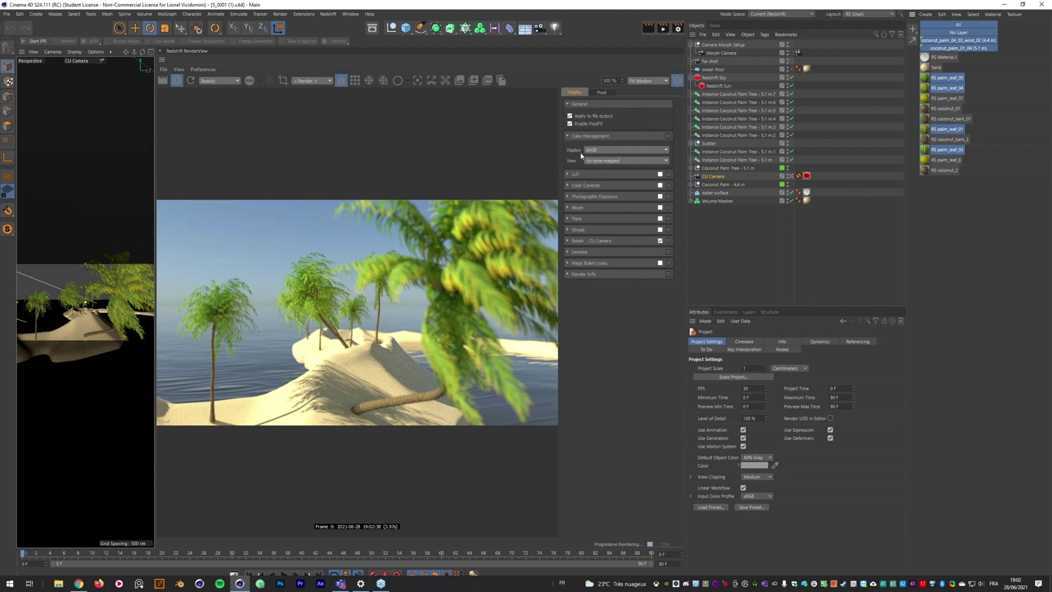
click(596, 161)
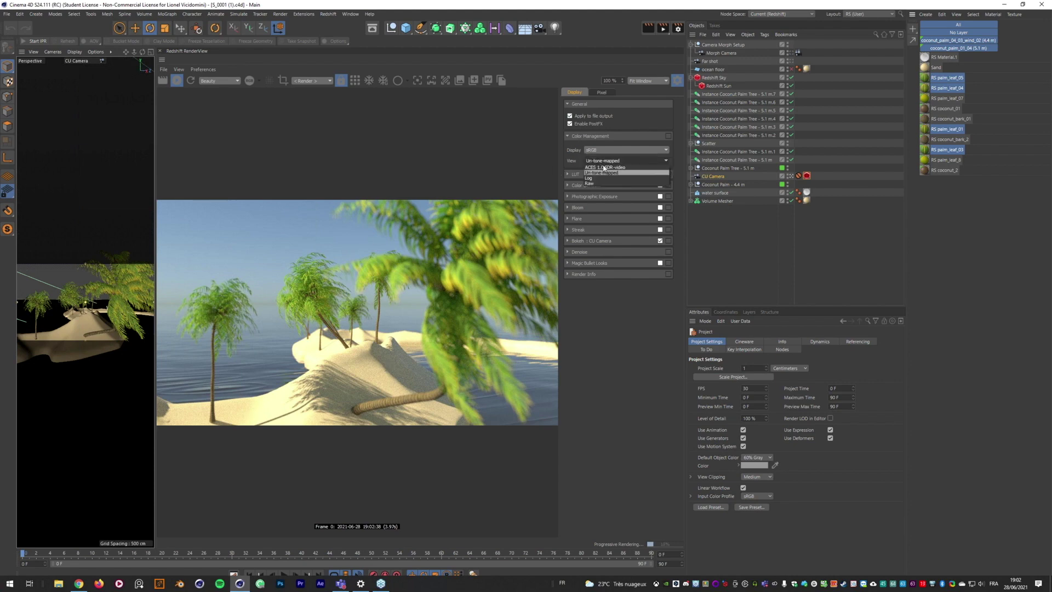
click(603, 167)
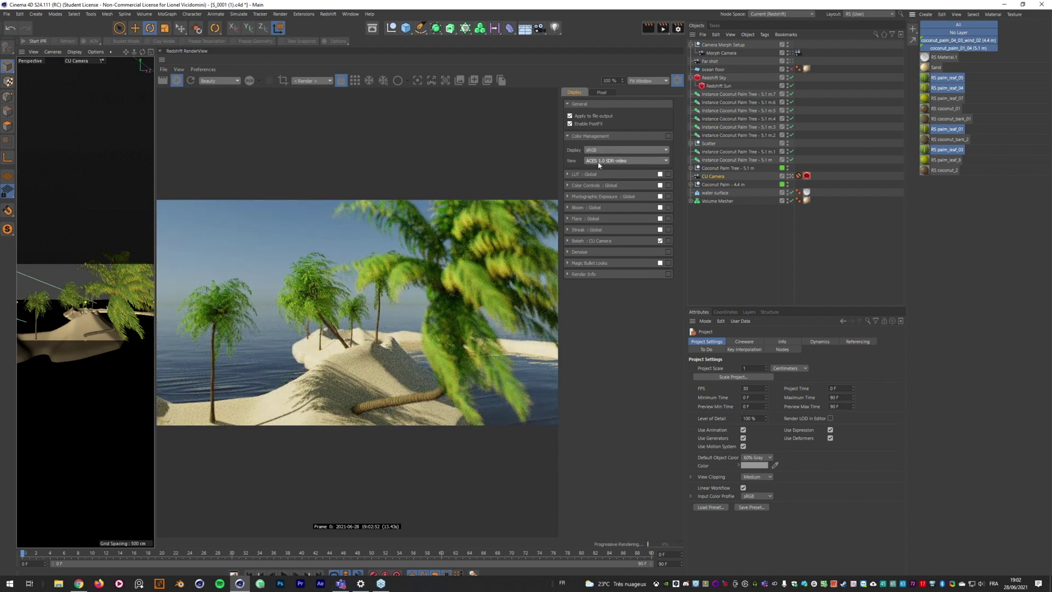
Compare against Un-tone-mapped, return to ACES 1.0 SDR-video, and widen the RenderView further
click(599, 162)
click(601, 176)
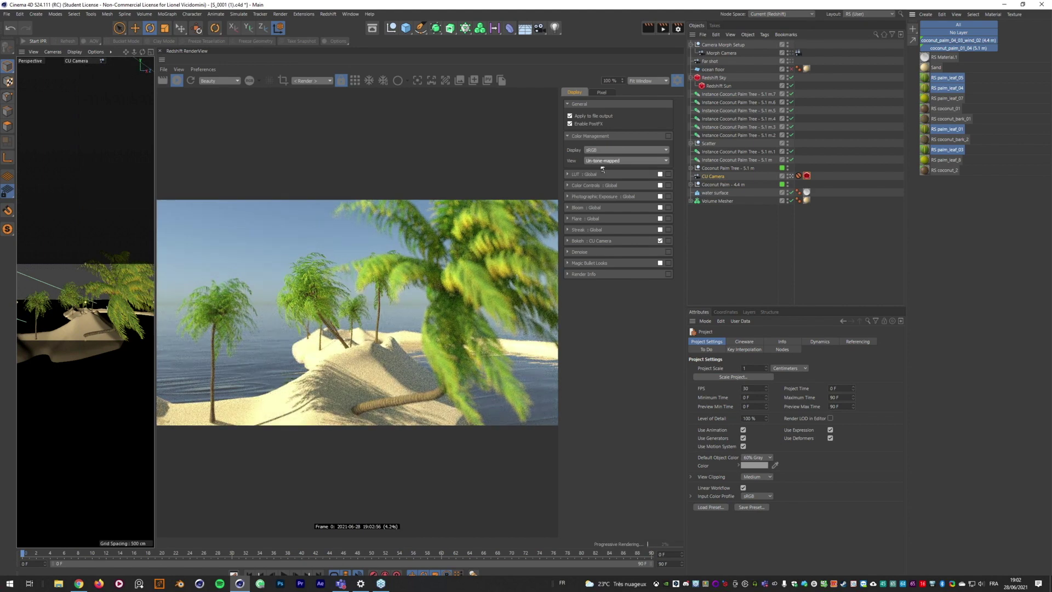
click(602, 161)
click(602, 169)
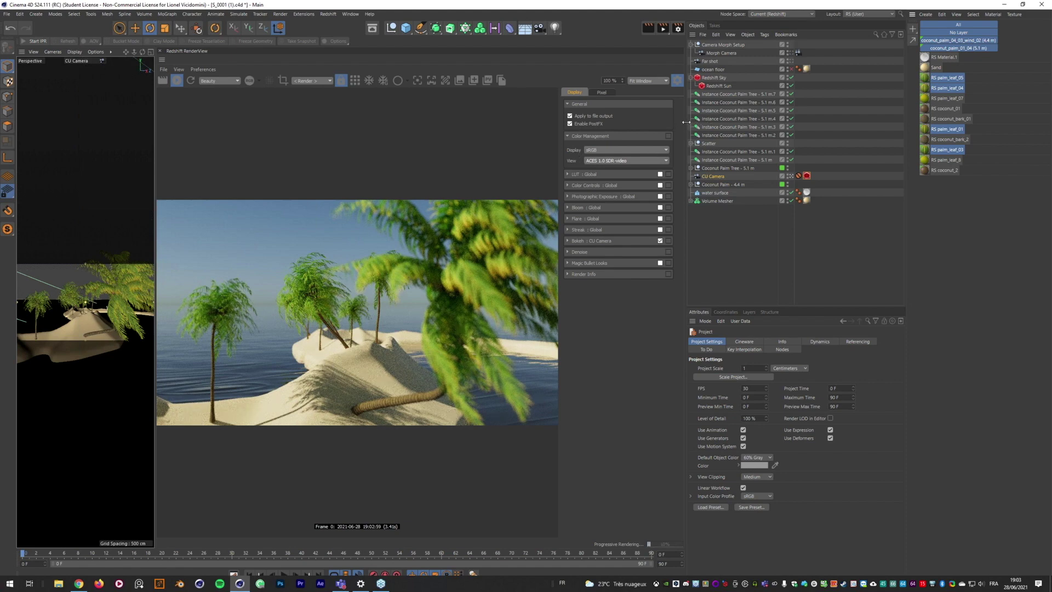
drag(686, 122, 782, 124)
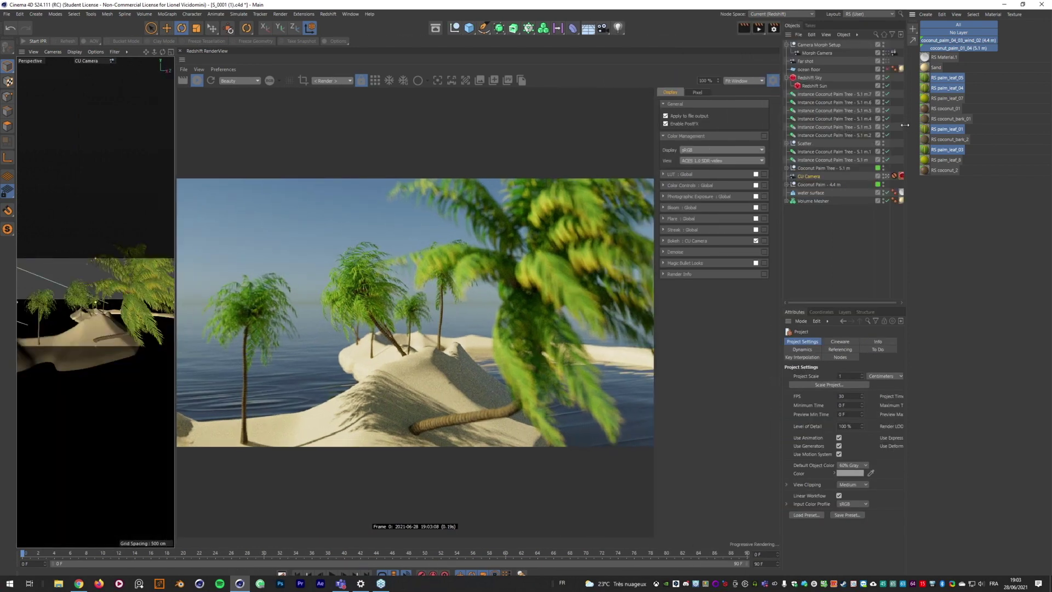
Push the side managers right and widen the 3D viewport beside the RenderView, keeping ACES
drag(904, 125, 983, 125)
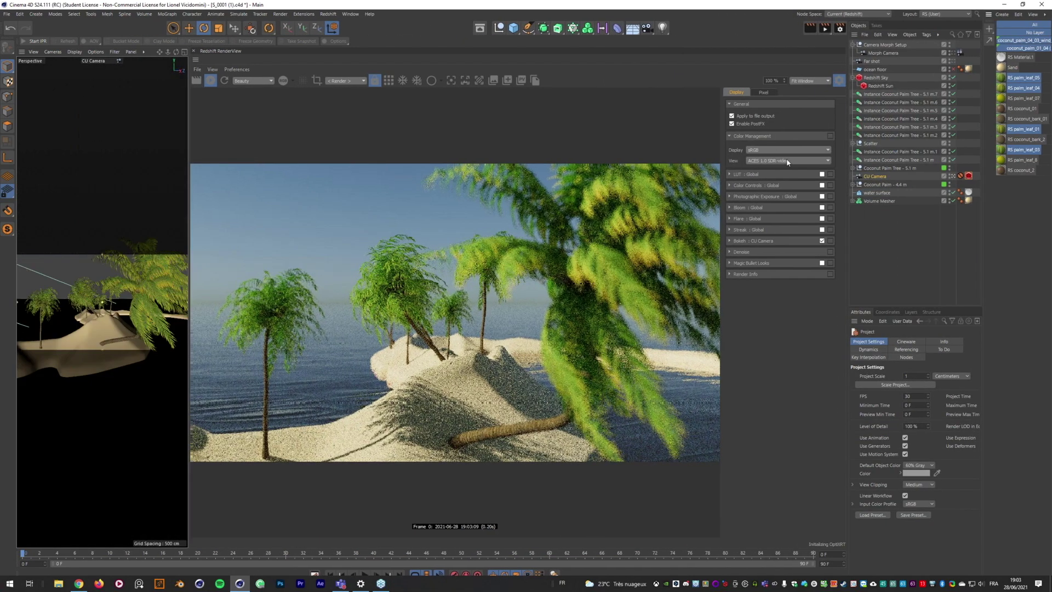
click(787, 160)
click(715, 178)
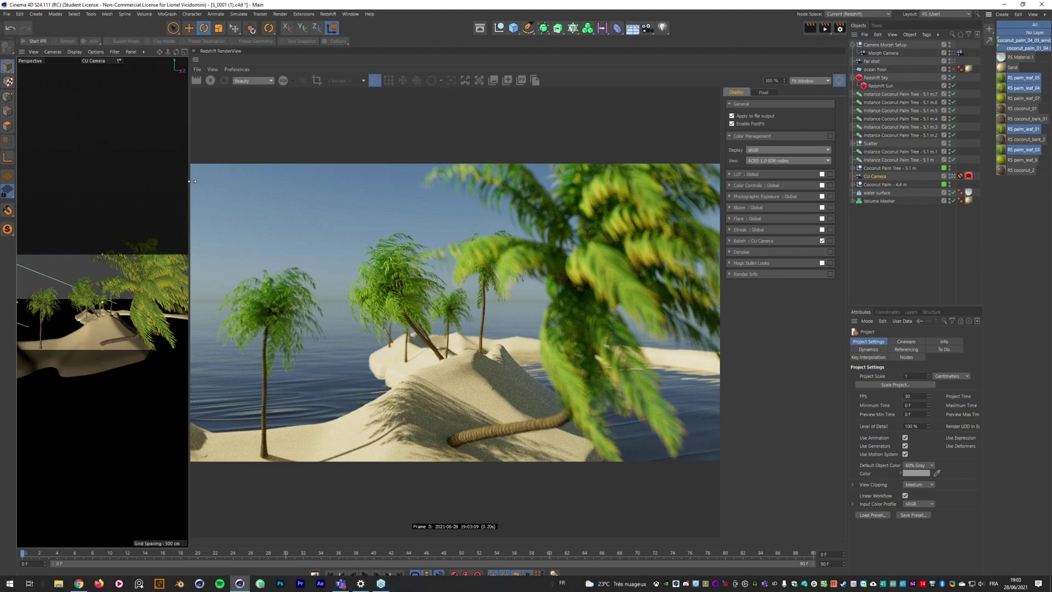
drag(189, 183, 351, 180)
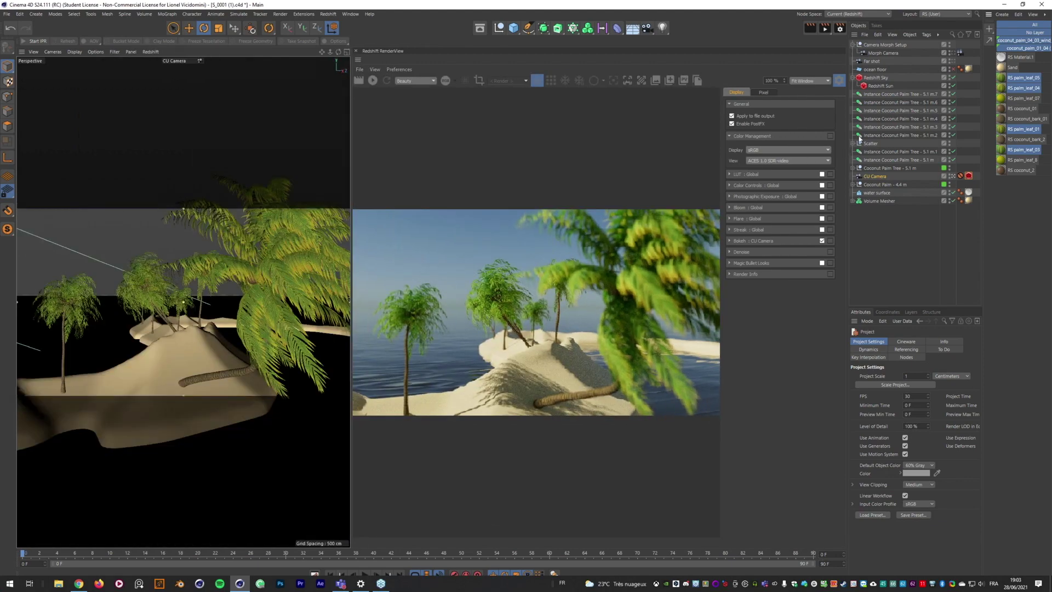
Move the Redshift Sun up and left, then rotate it to light from the other side
click(878, 86)
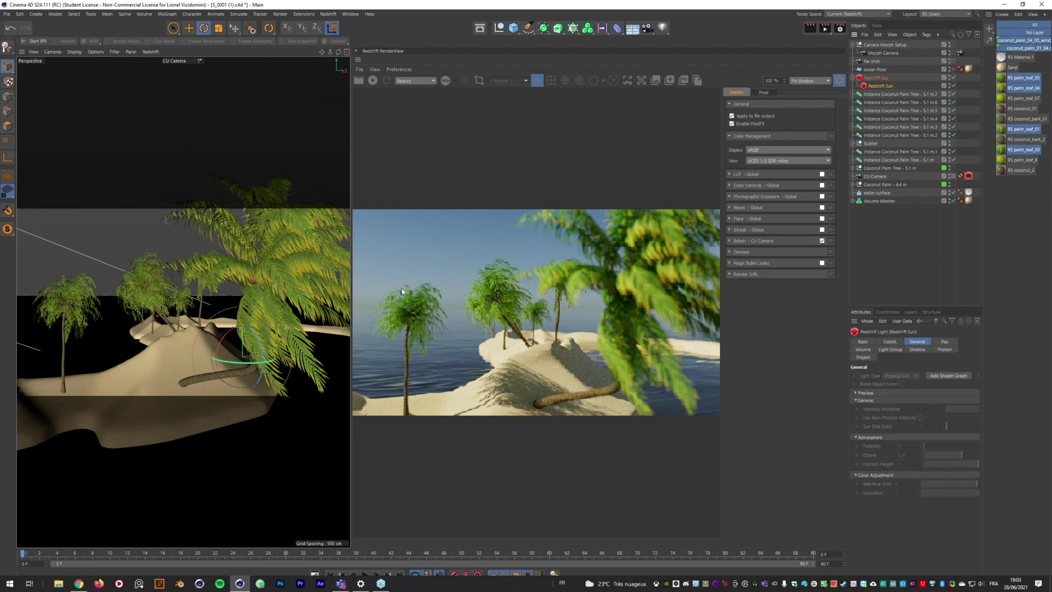
key(e)
drag(278, 349, 162, 283)
key(r)
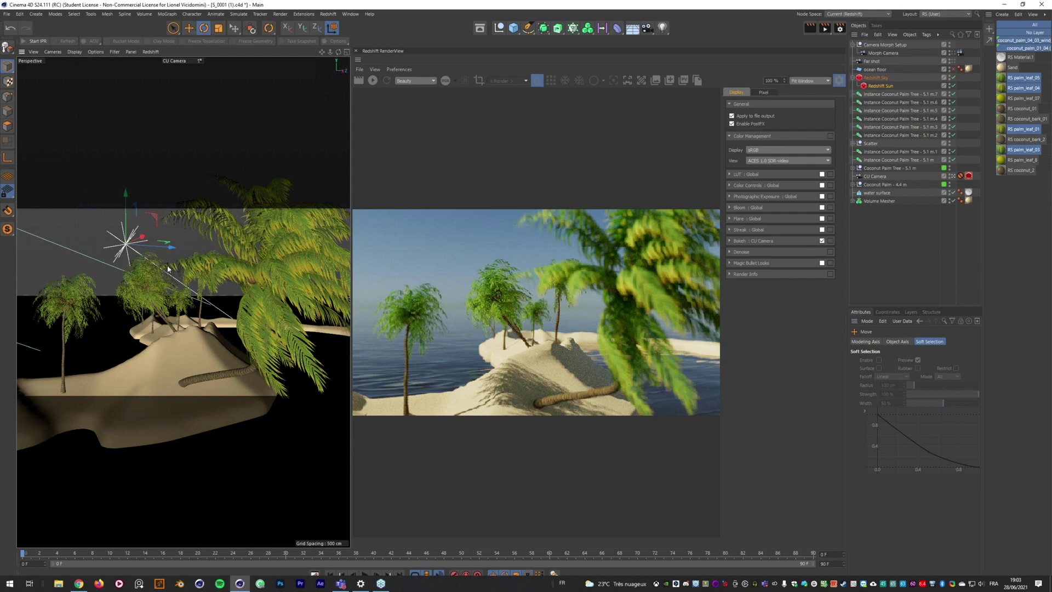
drag(132, 281, 125, 252)
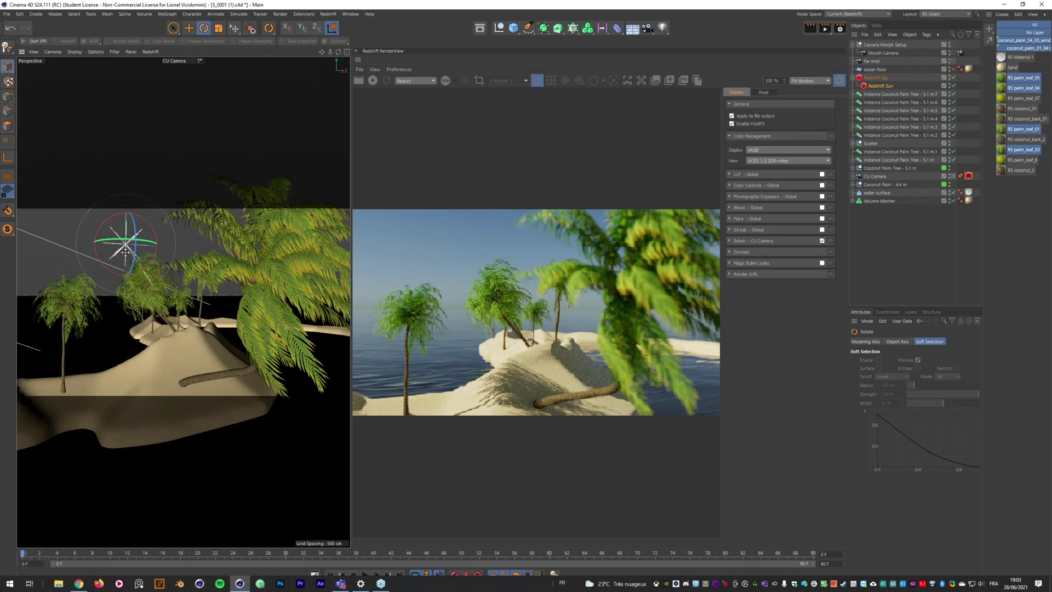
Lower the Redshift Sun along its height and restart the IPR render
key(e)
drag(129, 214, 118, 296)
key(r)
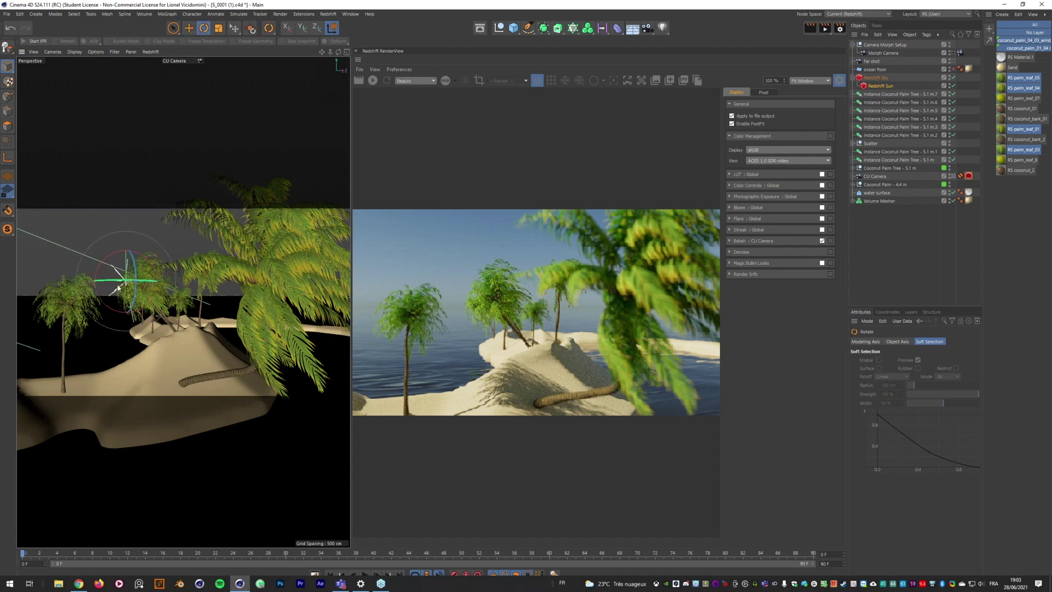
click(373, 81)
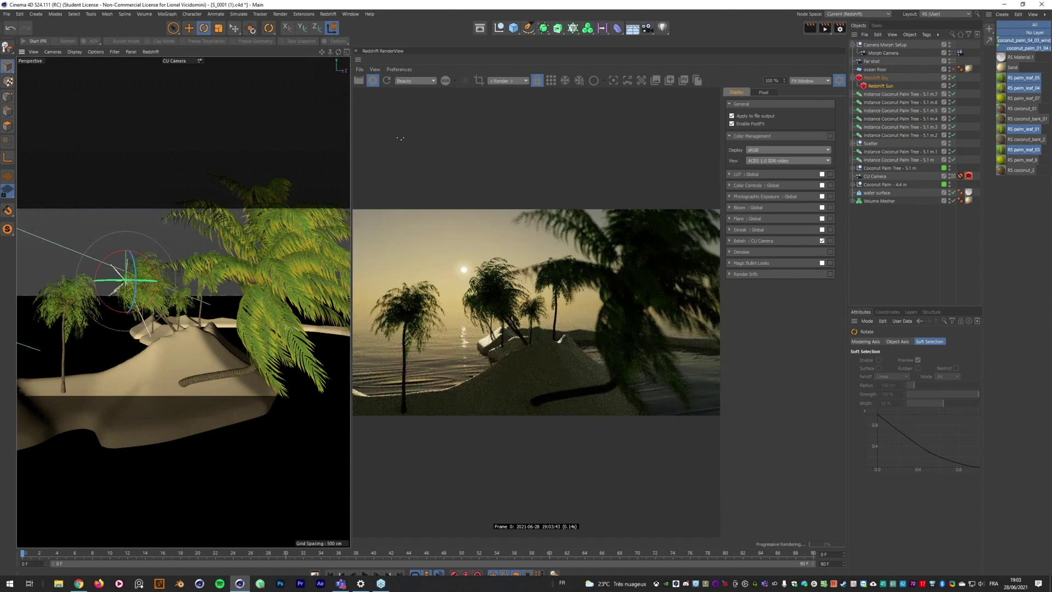
Reselect the Redshift Sun in the Object Manager, then select the Redshift Sky object
click(880, 86)
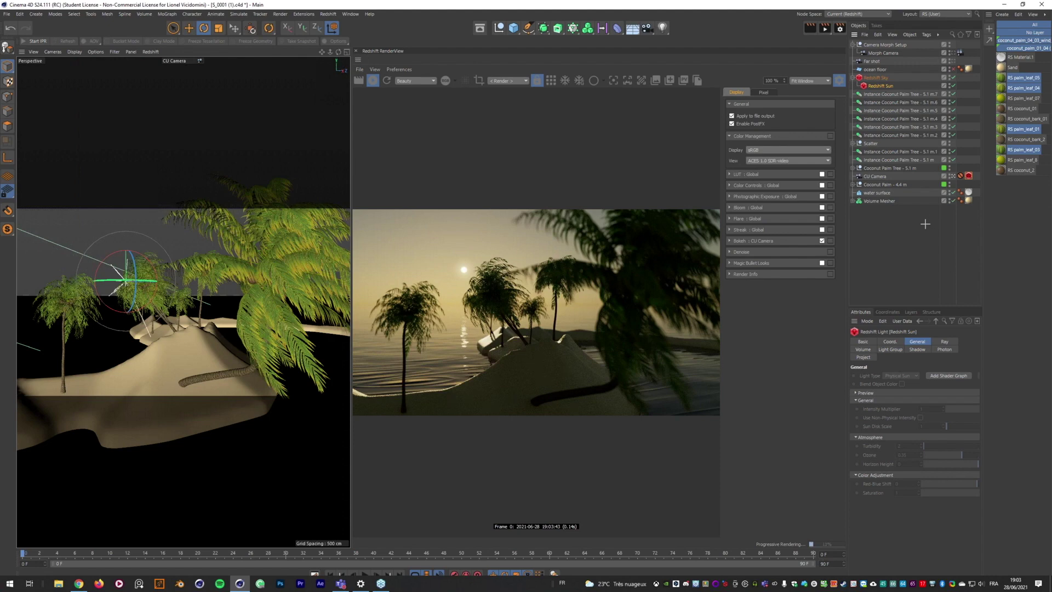
click(911, 258)
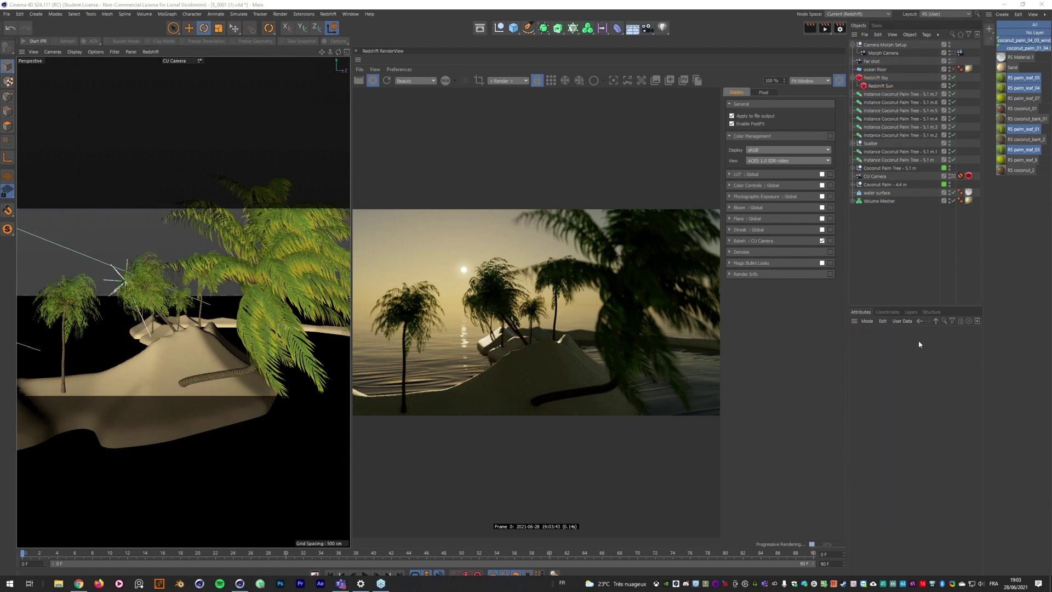
click(880, 86)
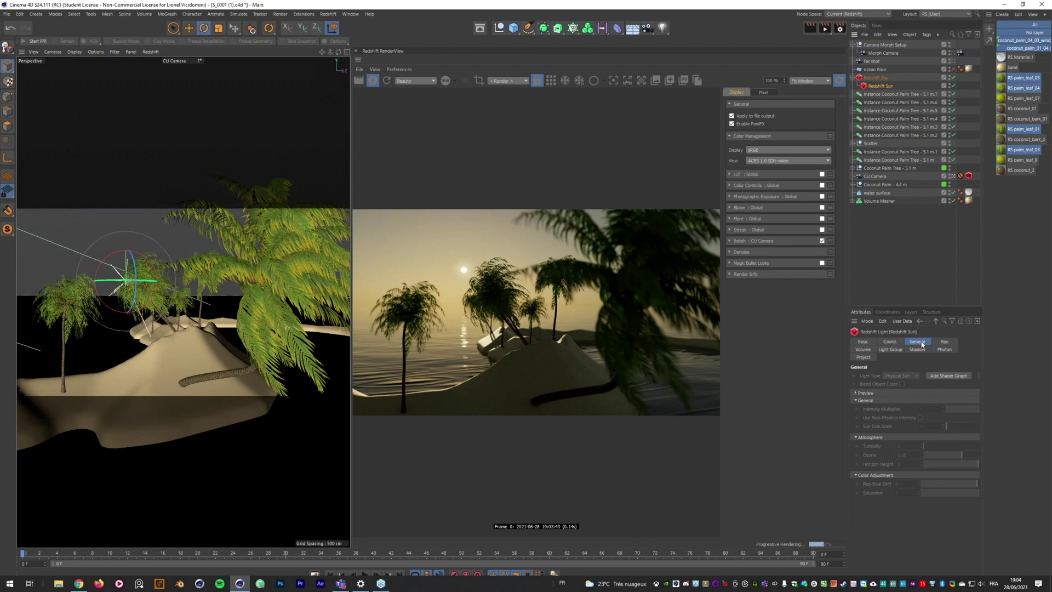
click(877, 78)
Set the Redshift Sky's Sun Disk Scale to 5.94 and enable Bloom in the post-effects
click(929, 342)
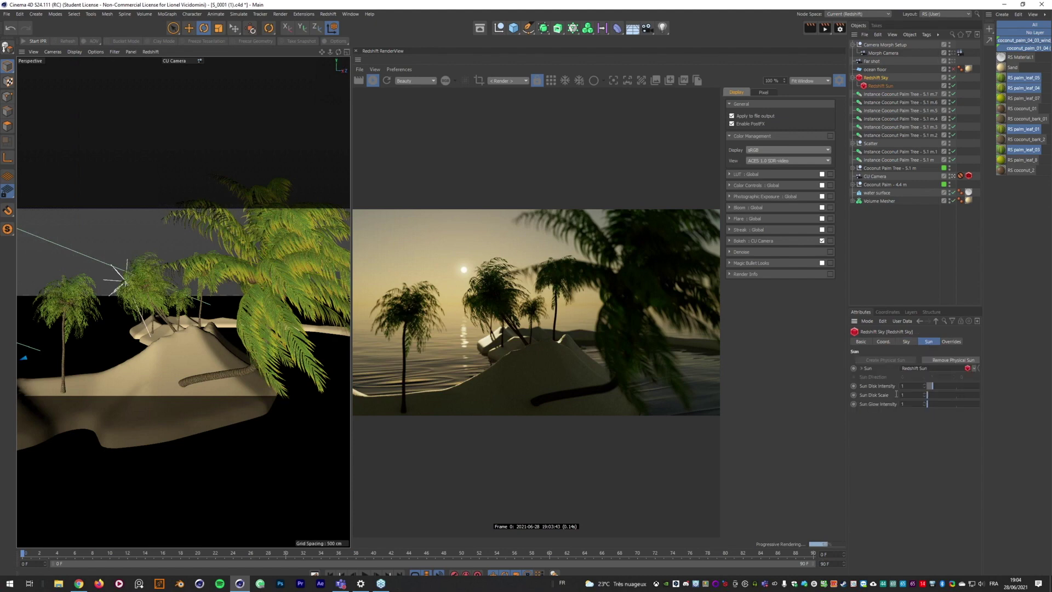
drag(933, 397, 931, 398)
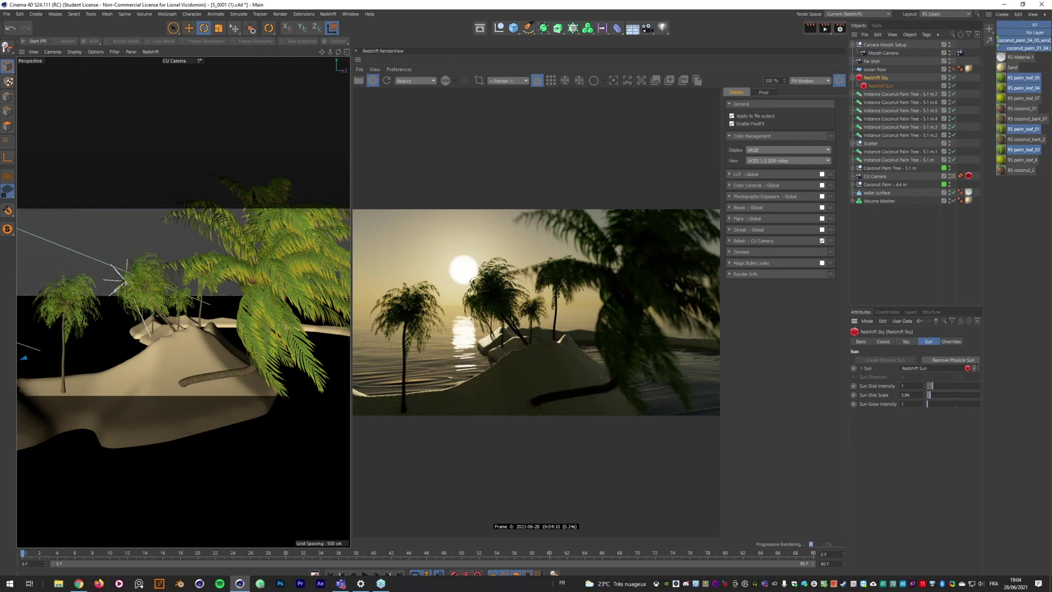
click(822, 207)
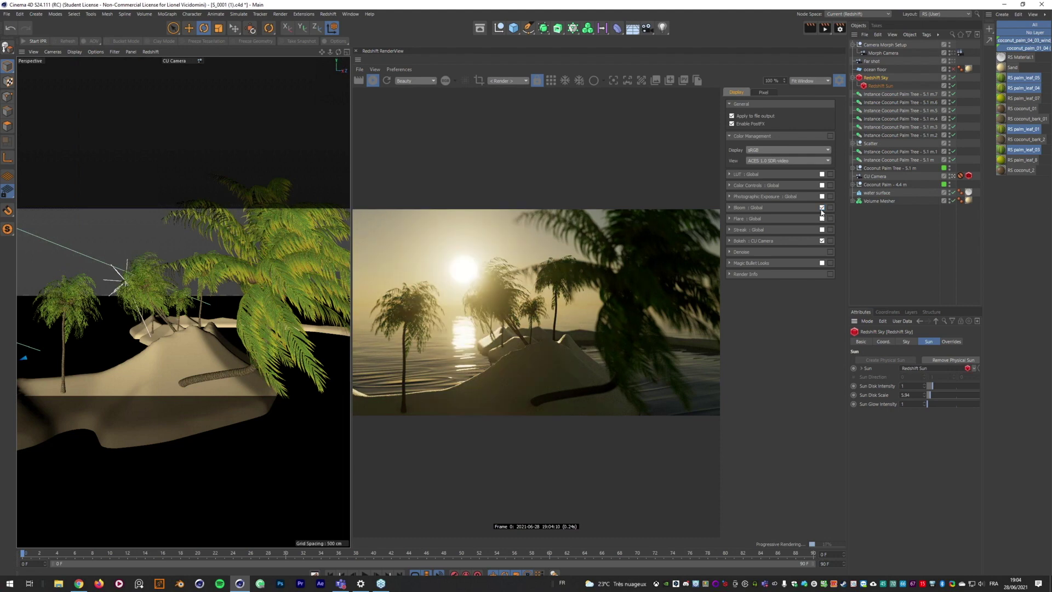
Enable Streak with a higher Streak Intensity and turn on lens Flare
click(822, 230)
click(730, 230)
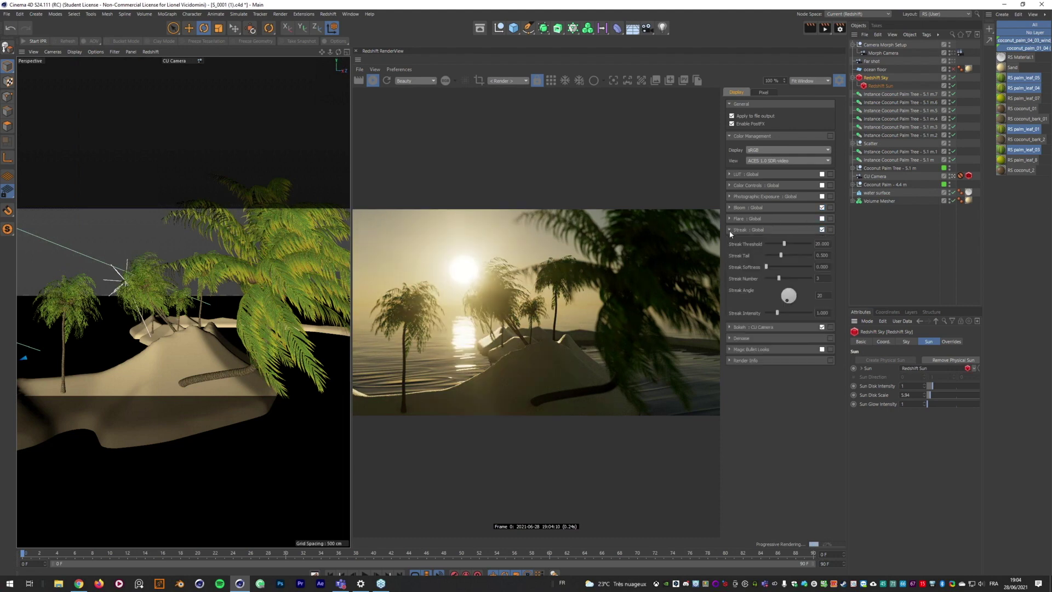
drag(777, 313, 784, 313)
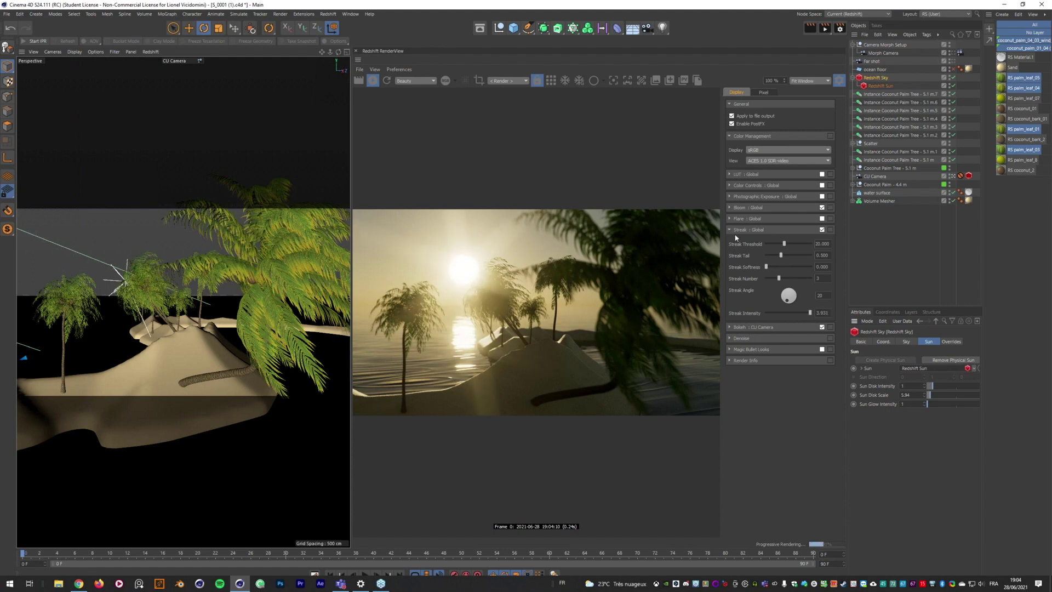
click(821, 219)
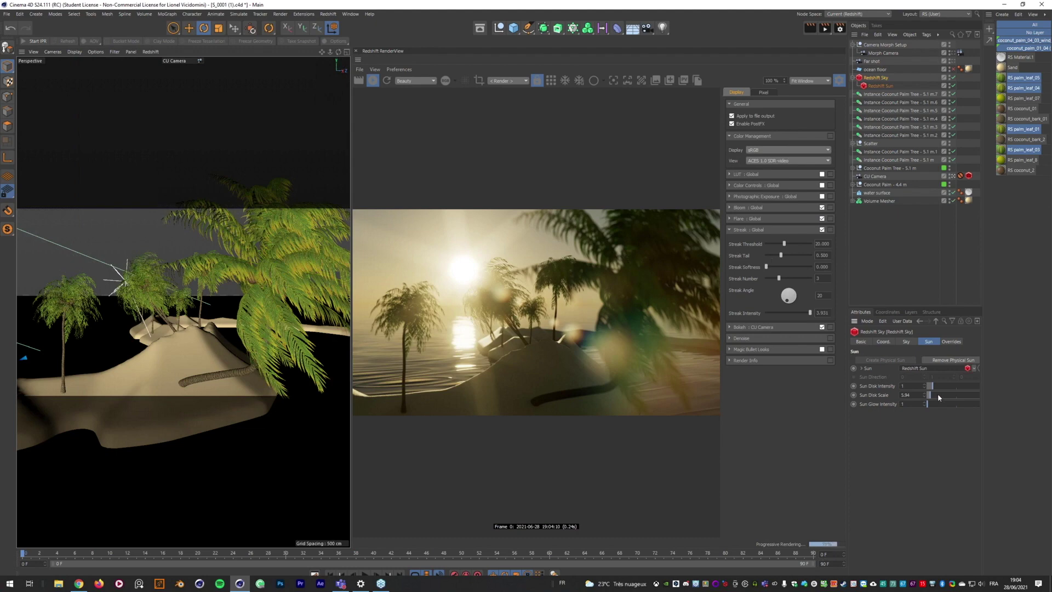
Raise the Redshift Sky's Turbidity from 2 to 2.82 in its Sky tab
click(906, 341)
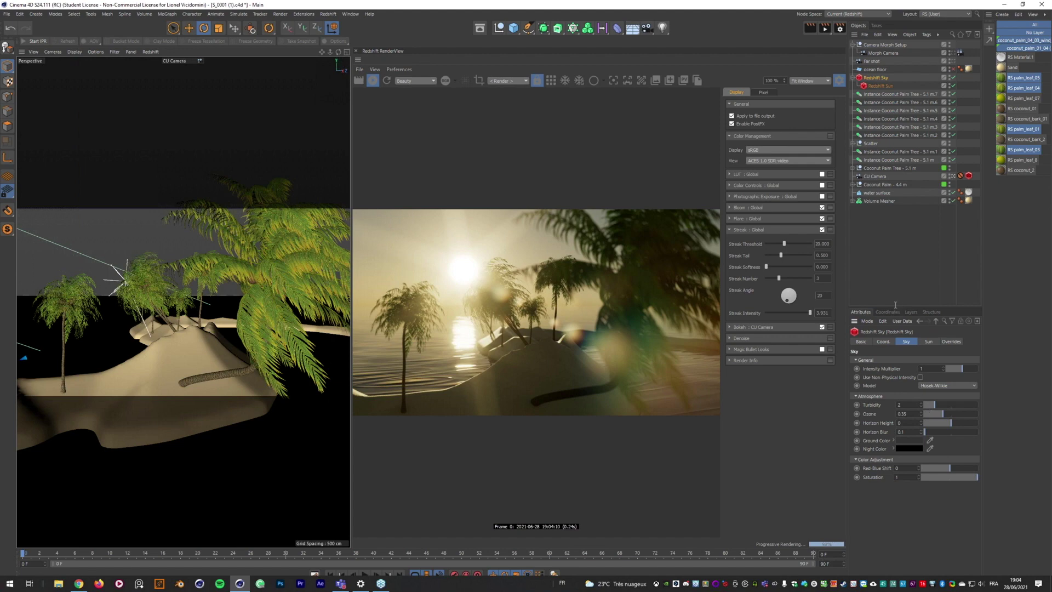
click(939, 405)
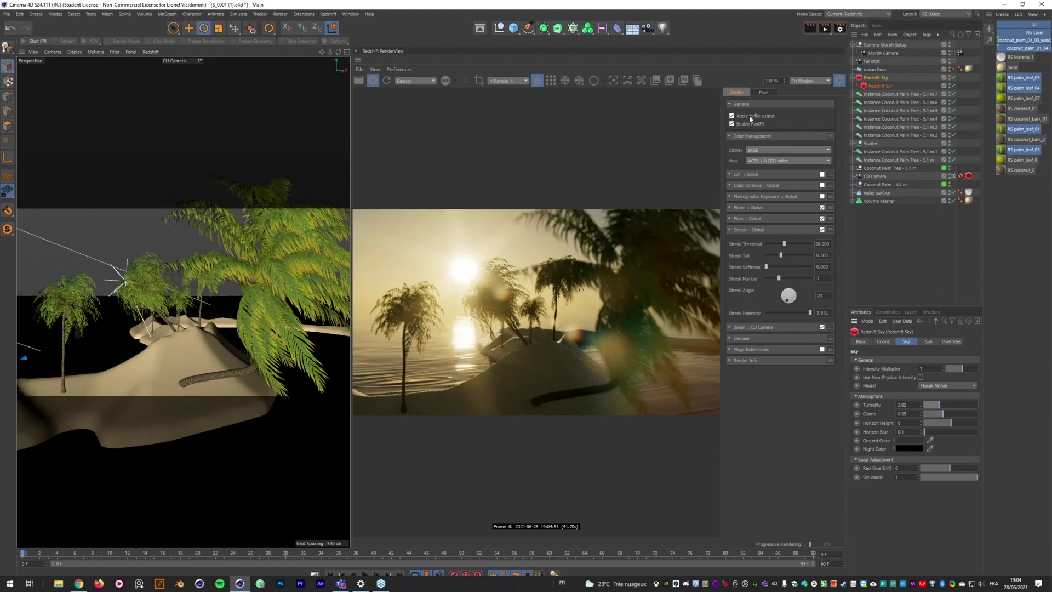
click(777, 161)
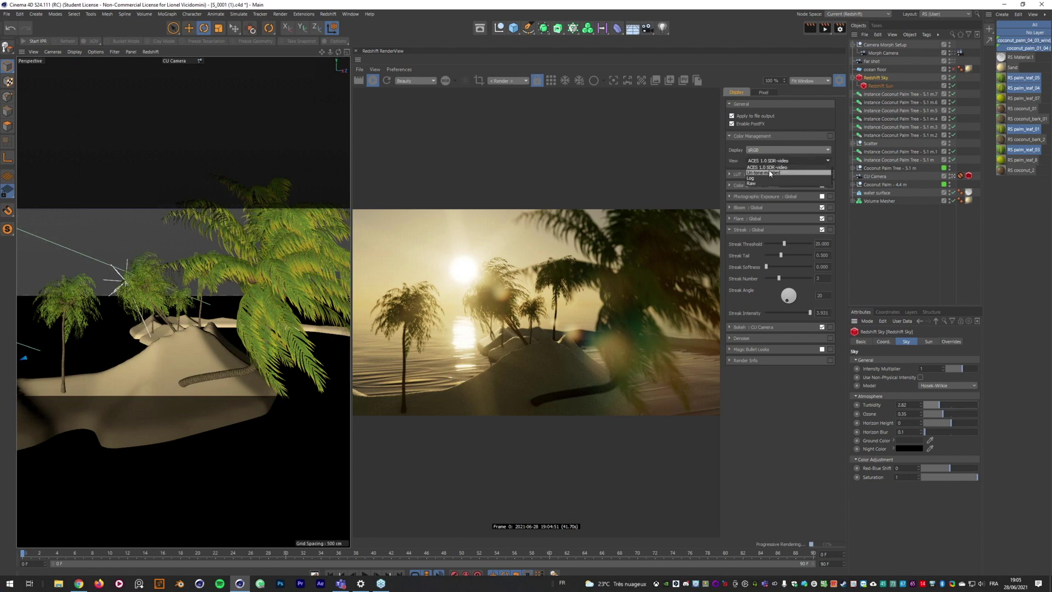
Preview the render Un-tone-mapped, then switch the View back to ACES 1.0 SDR-video
click(770, 173)
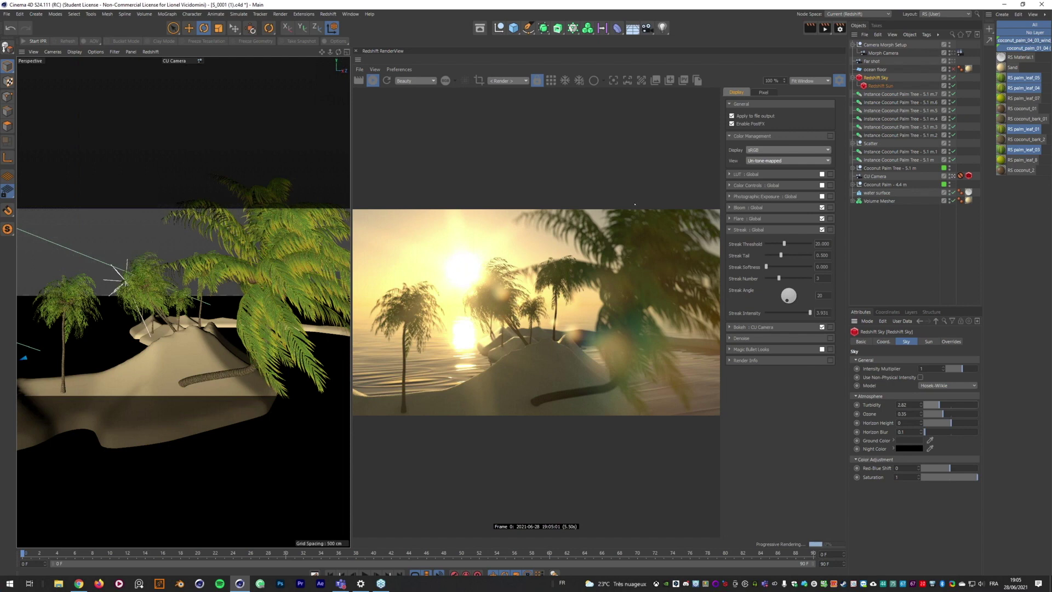
click(763, 161)
click(765, 167)
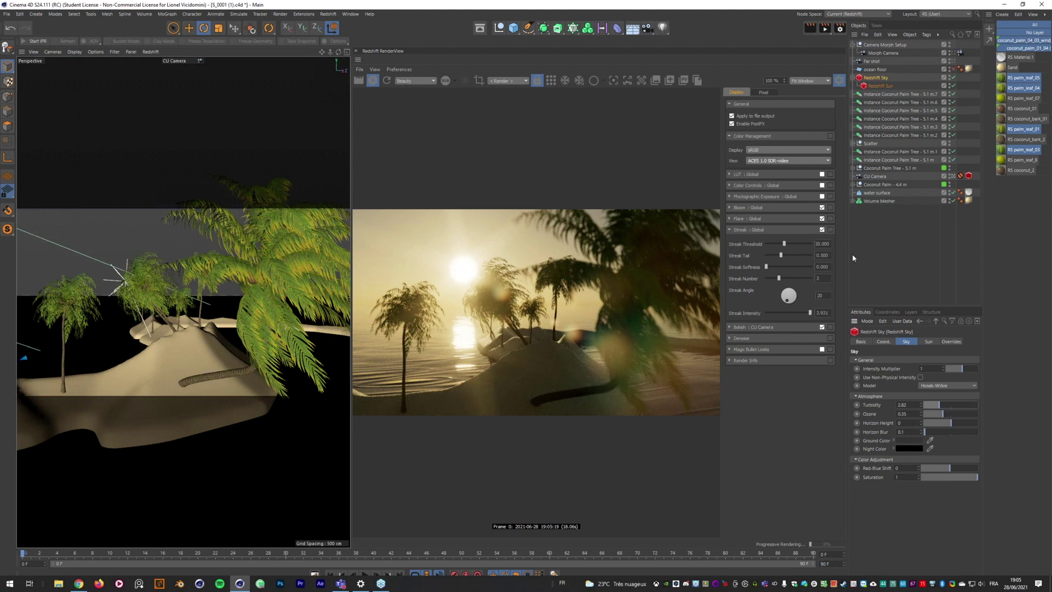
Set the Redshift Sky's Sun Disk Intensity to 2.063
click(926, 342)
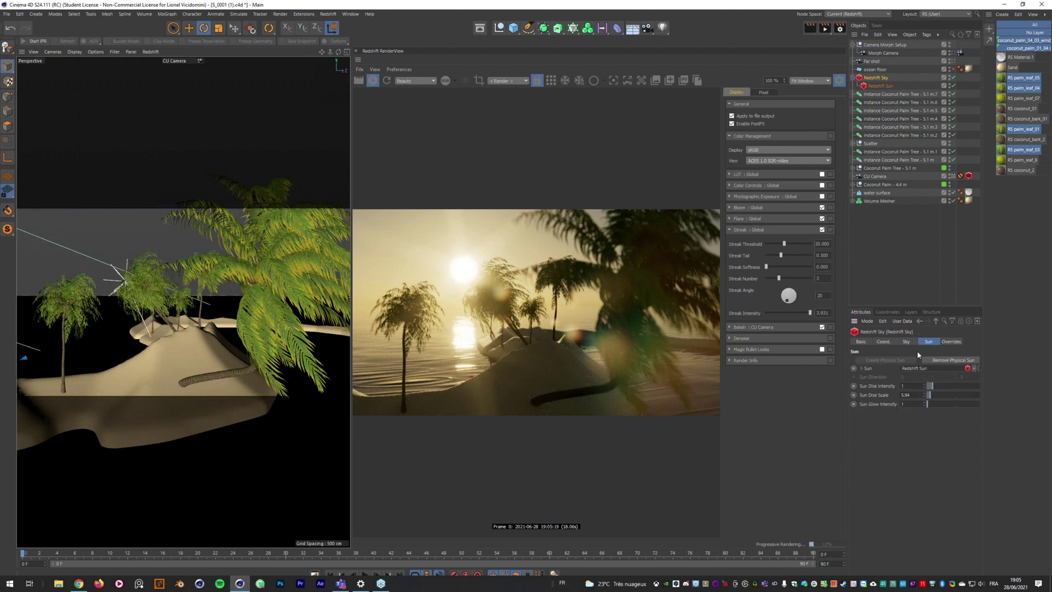
click(939, 386)
drag(938, 386, 937, 386)
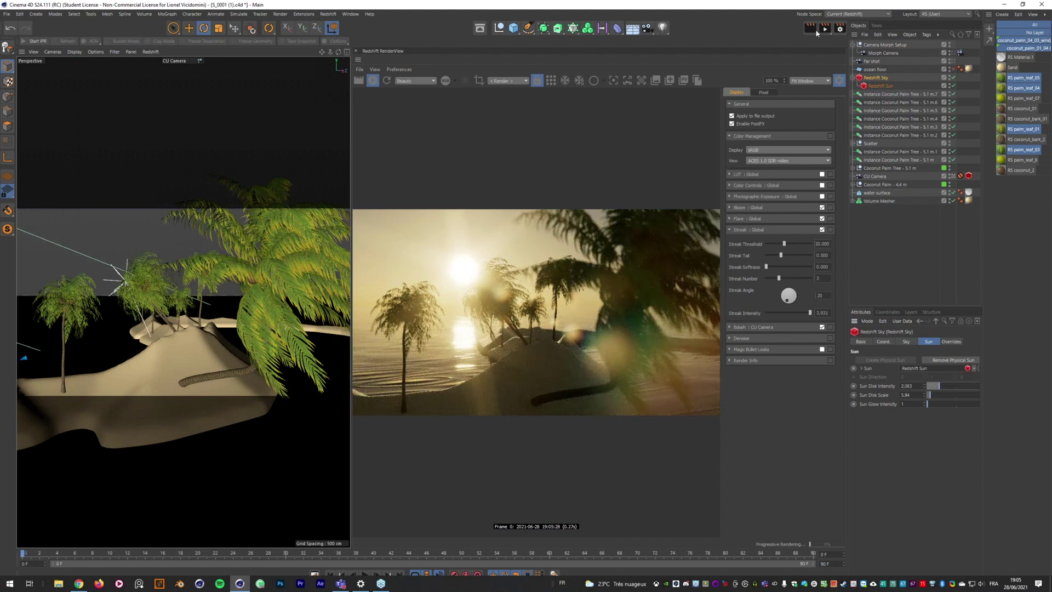
In Render Settings > Redshift > Globals, browse for an OpenColorIO Configuration file
click(838, 28)
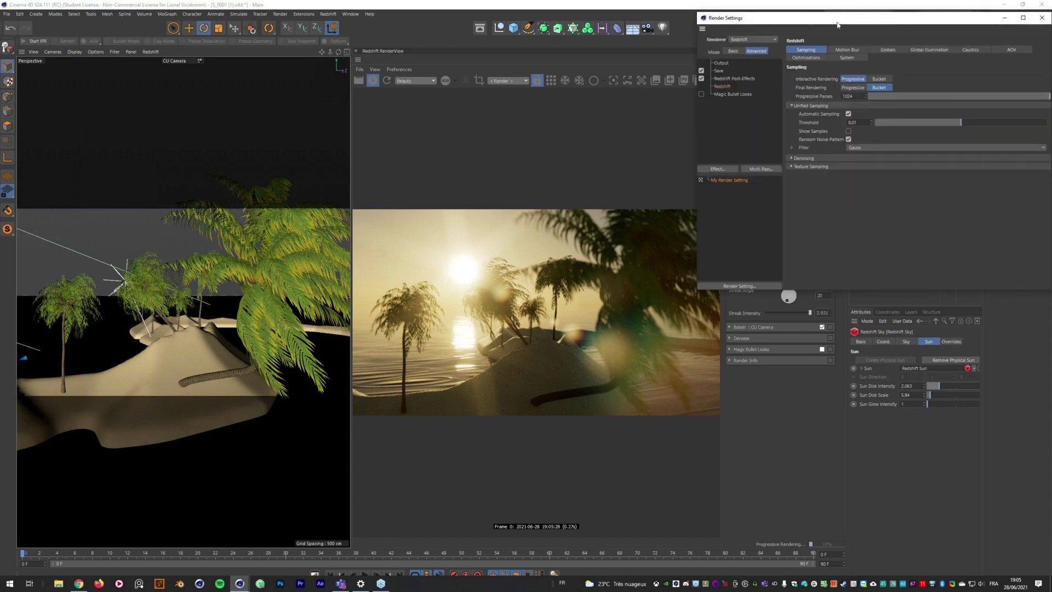
drag(837, 25, 458, 134)
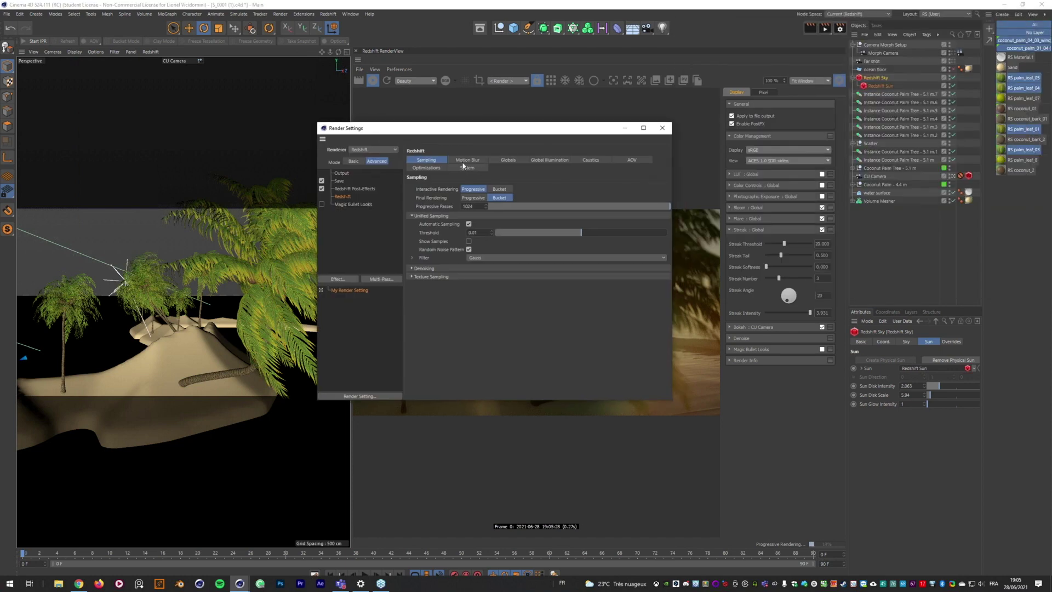
click(550, 160)
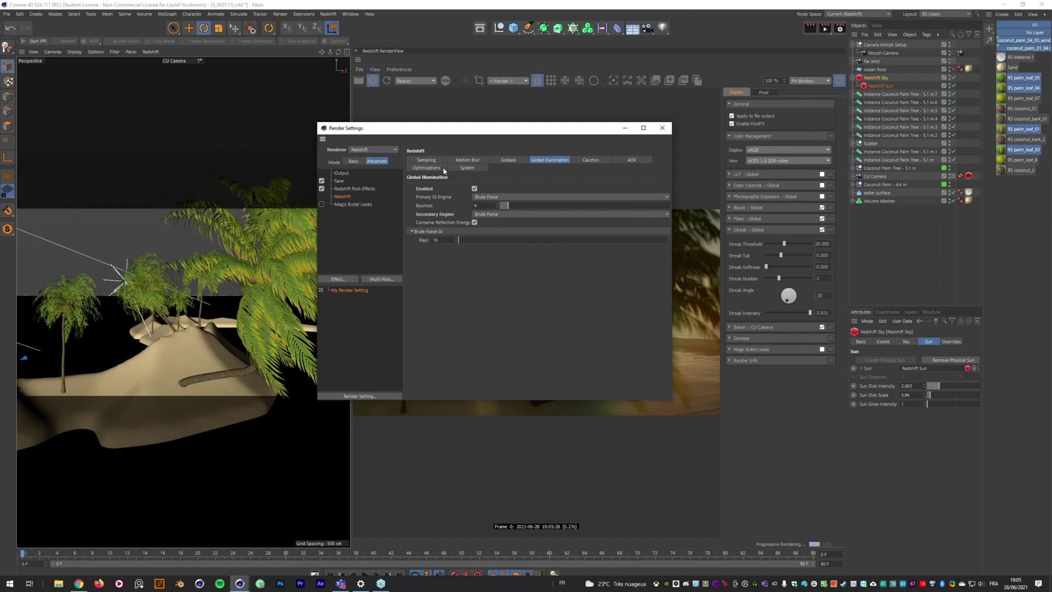
click(509, 161)
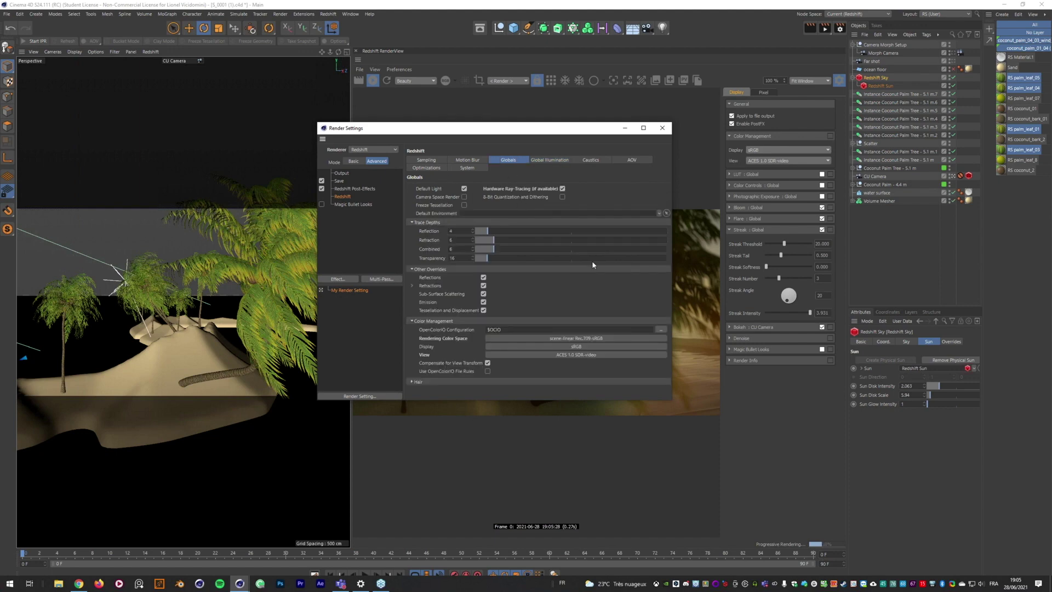
click(661, 330)
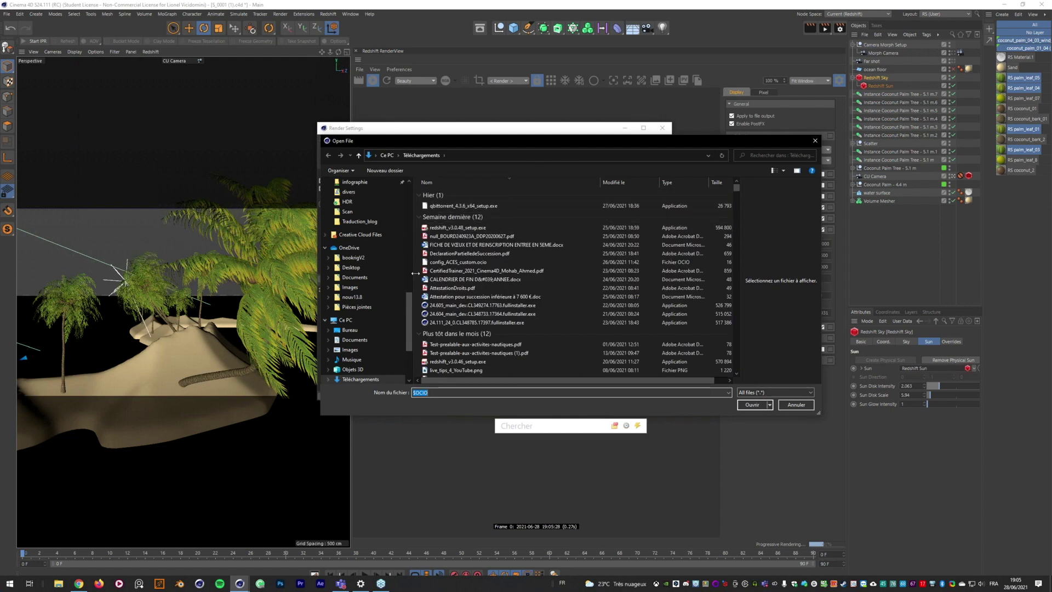
Load config_ACES_custom.ocio from Téléchargements as the OpenColorIO configuration
drag(409, 304, 422, 166)
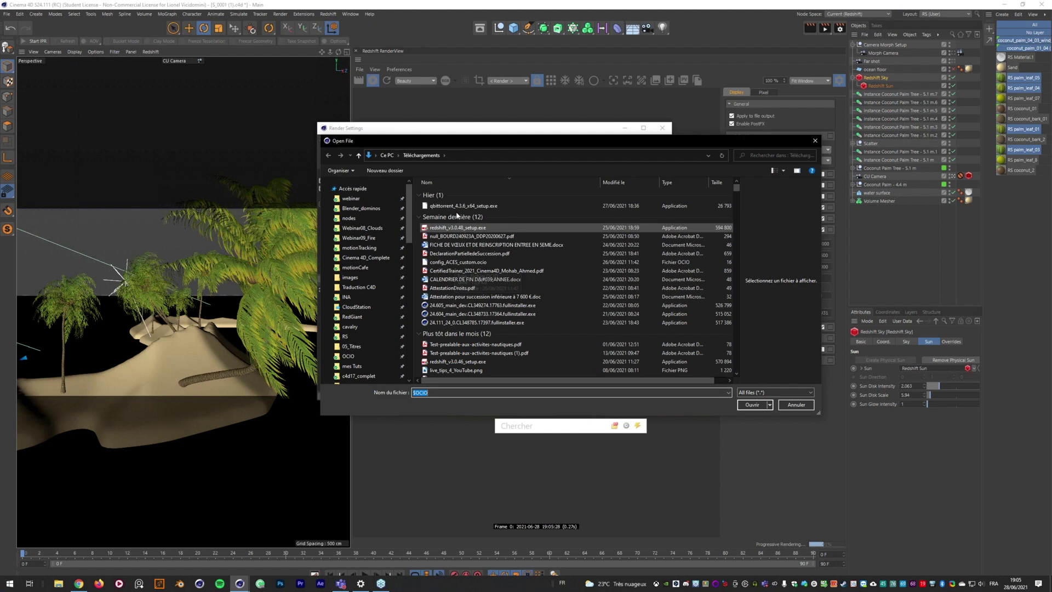
drag(518, 142, 336, 147)
scroll(298, 305, down, 1)
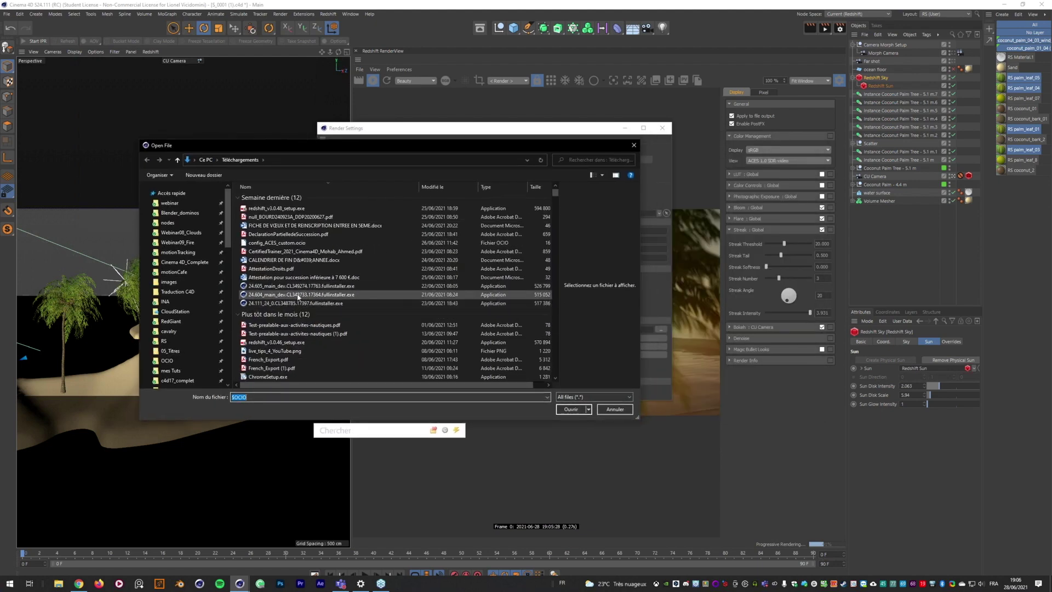
scroll(298, 304, up, 1)
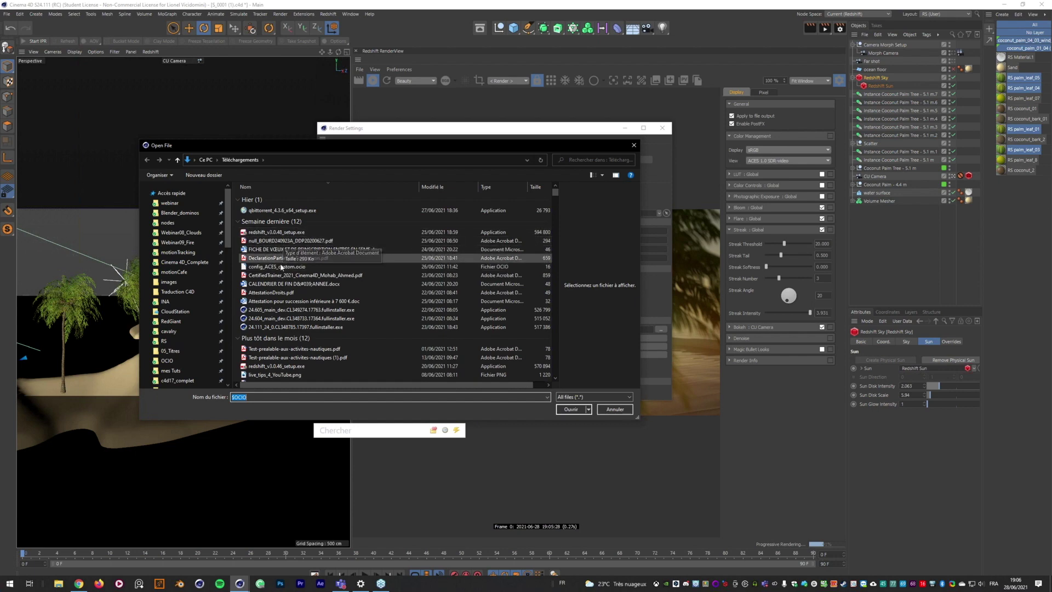
click(281, 267)
double_click(281, 267)
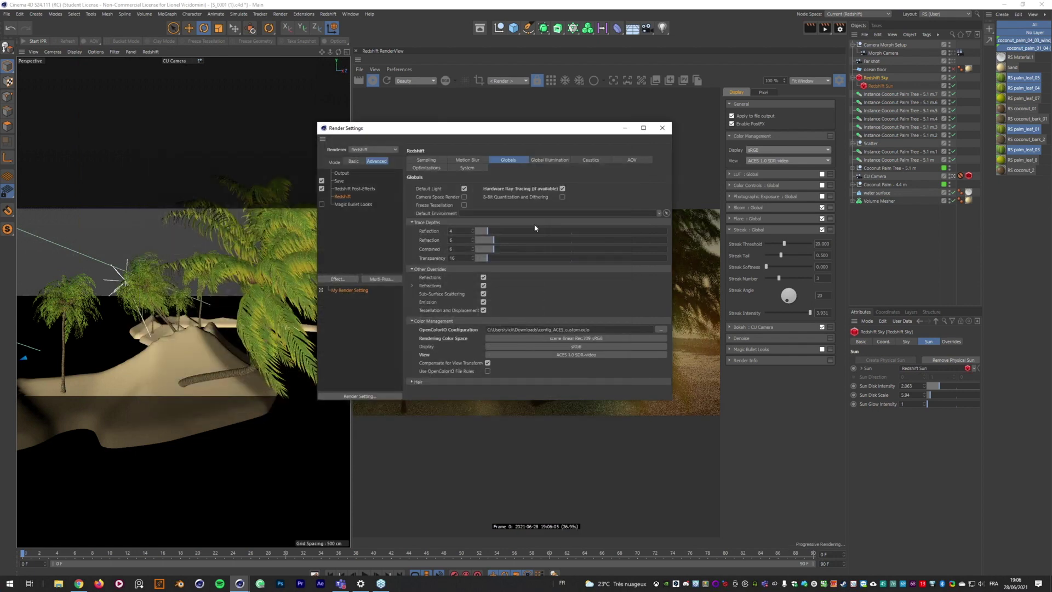
Close Render Settings and set RenderView's view transform to ACES 1.0 SDR - High Contrast
click(772, 161)
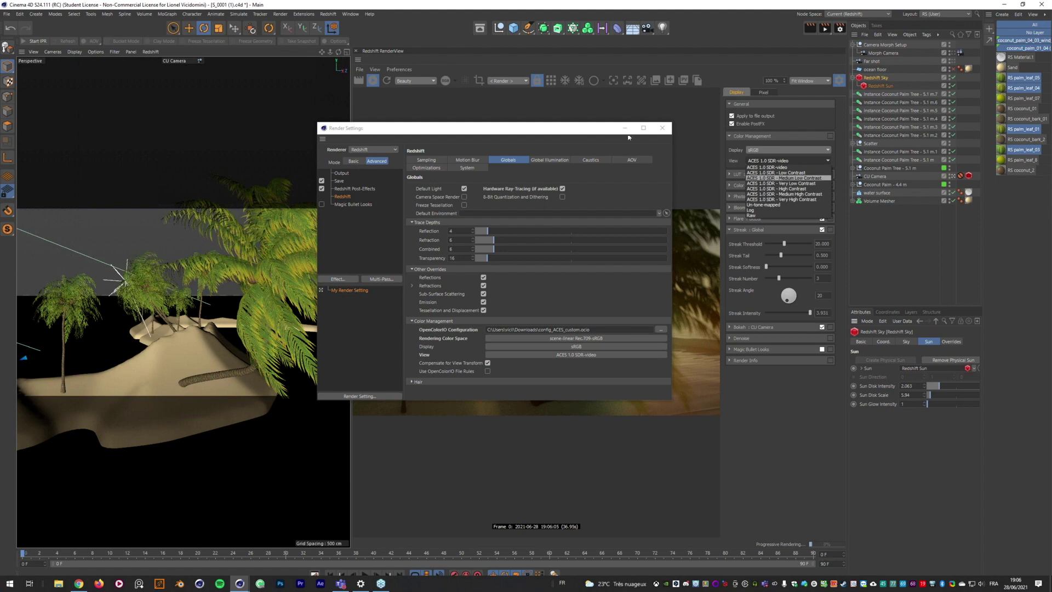
click(628, 138)
click(624, 128)
click(772, 161)
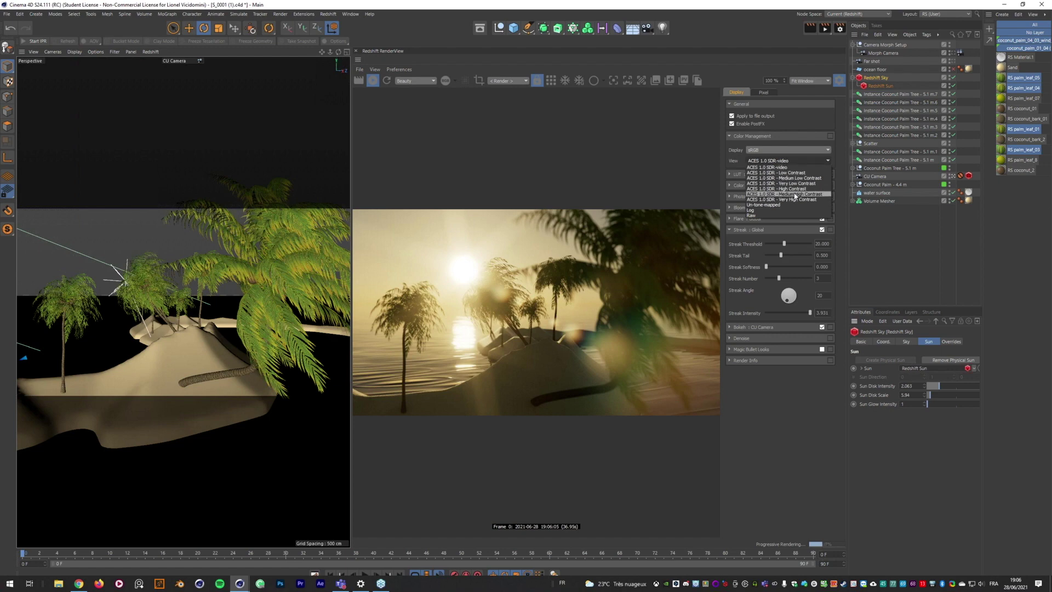
click(791, 188)
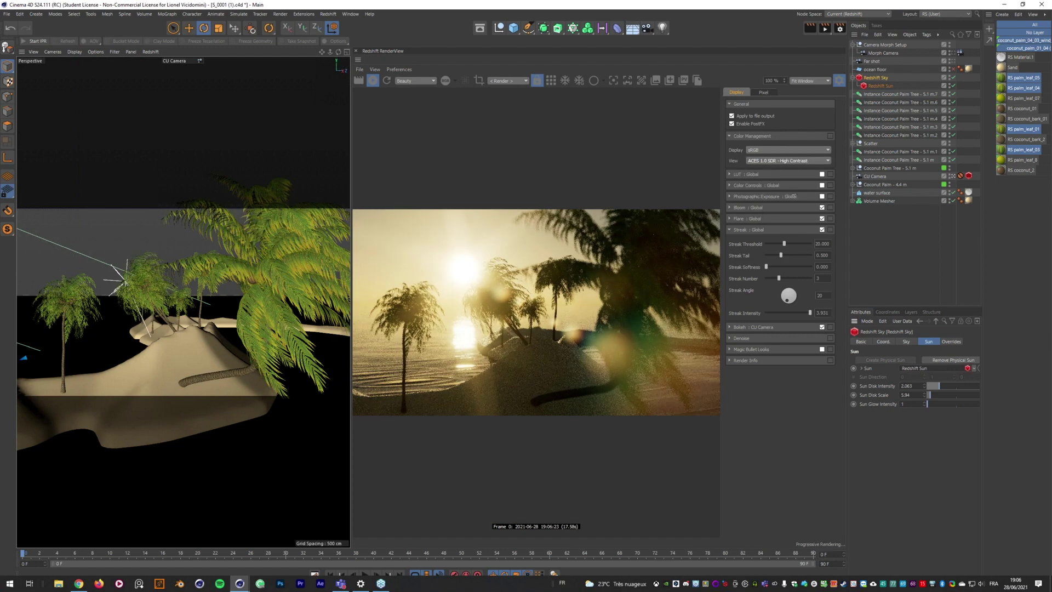
click(799, 164)
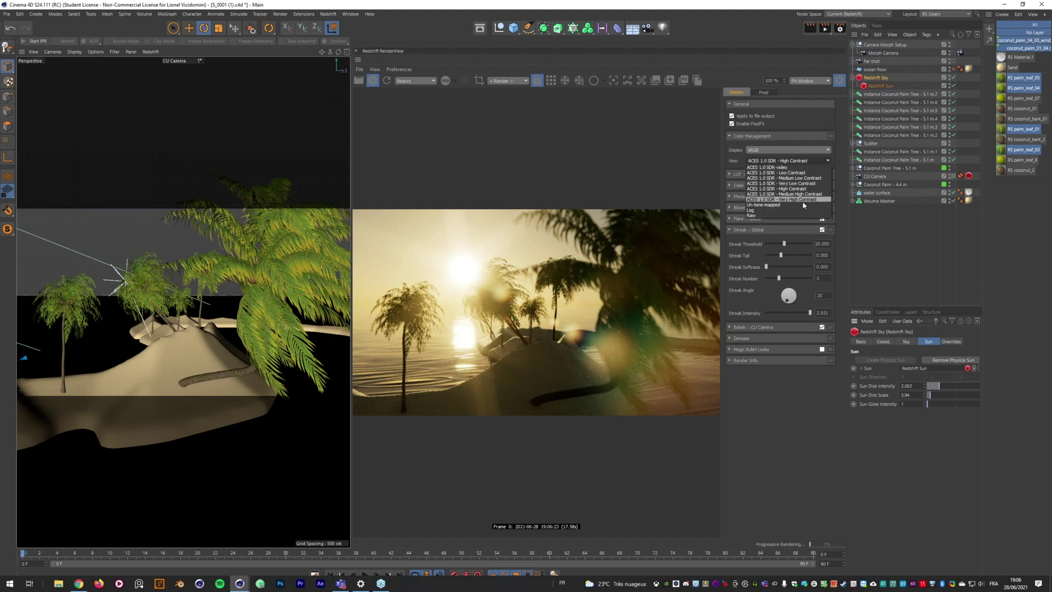
click(800, 203)
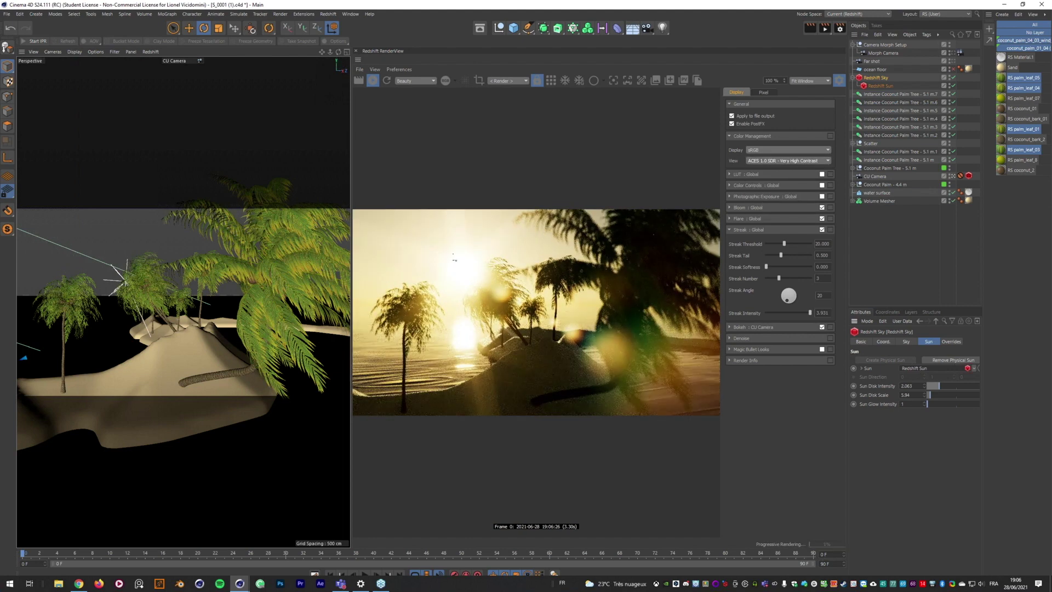
click(810, 163)
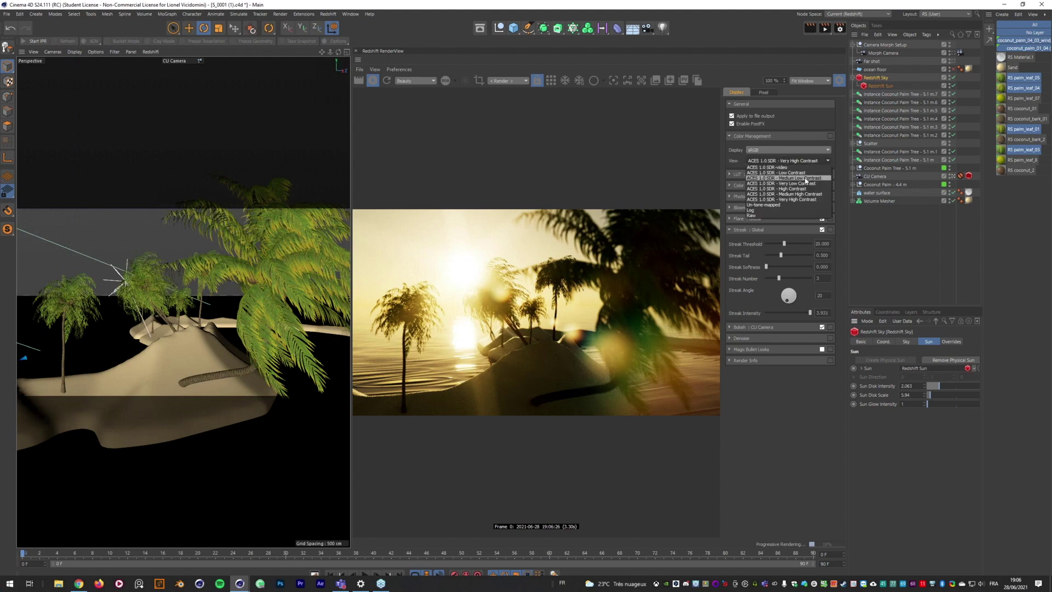
click(805, 178)
click(792, 161)
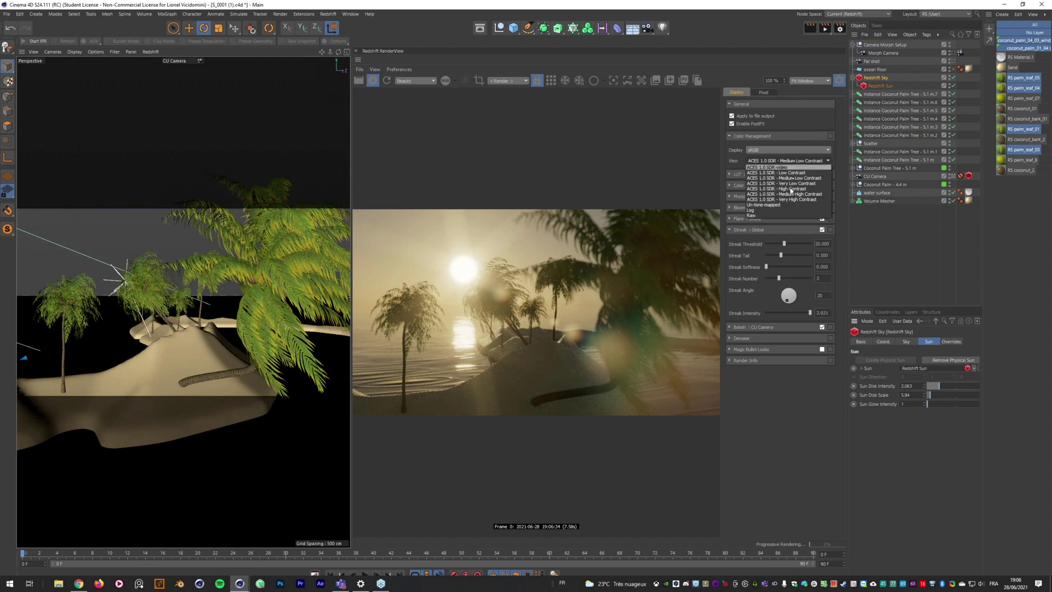
click(796, 189)
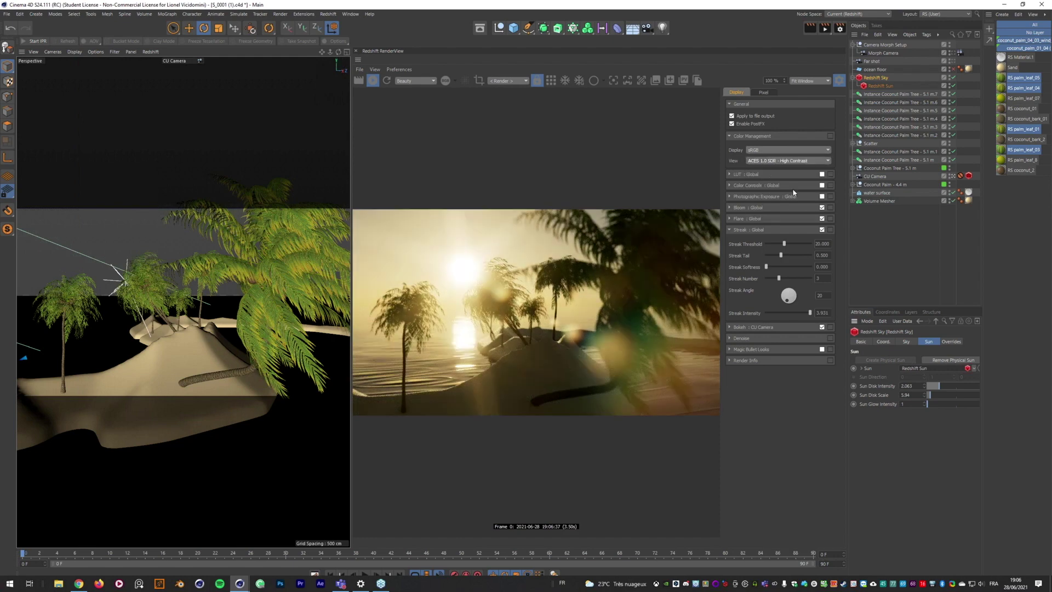